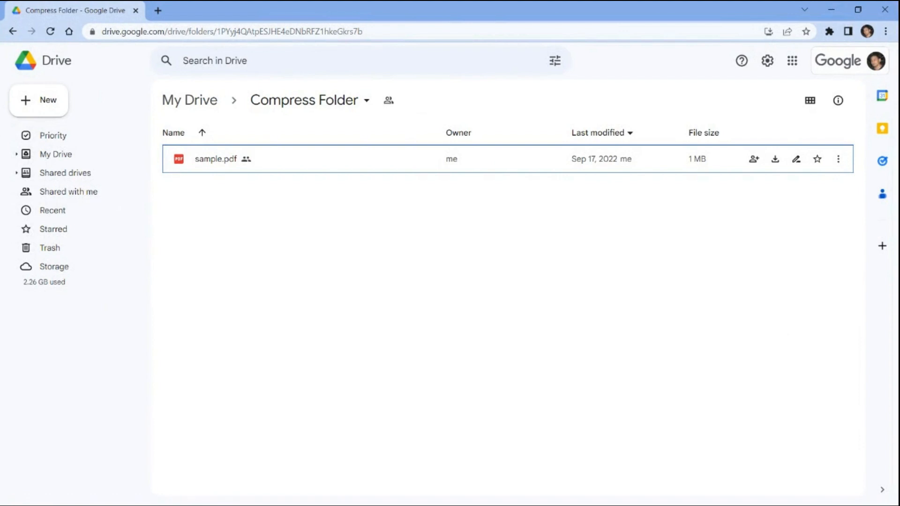
{"action": "left_click", "coordinate": [688, 162]}
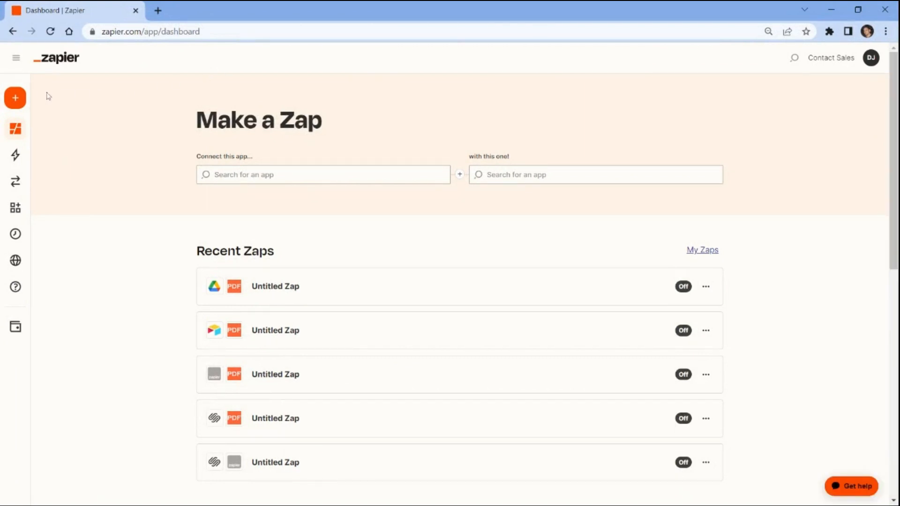
- Create a new Zap in Zapier and choose Google Drive as its trigger app
{"action": "left_click", "coordinate": [22, 99]}
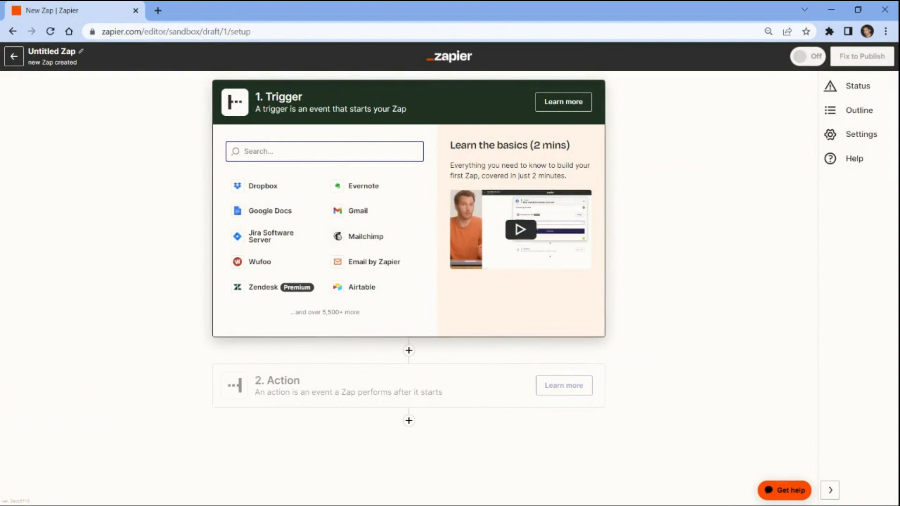
{"action": "type", "text": "goog"}
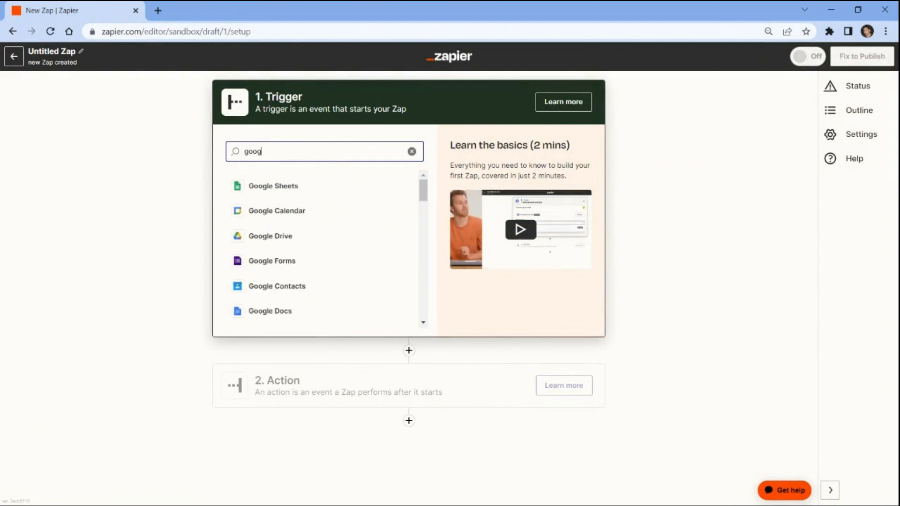
{"action": "type", "text": "le"}
{"action": "left_click", "coordinate": [265, 237]}
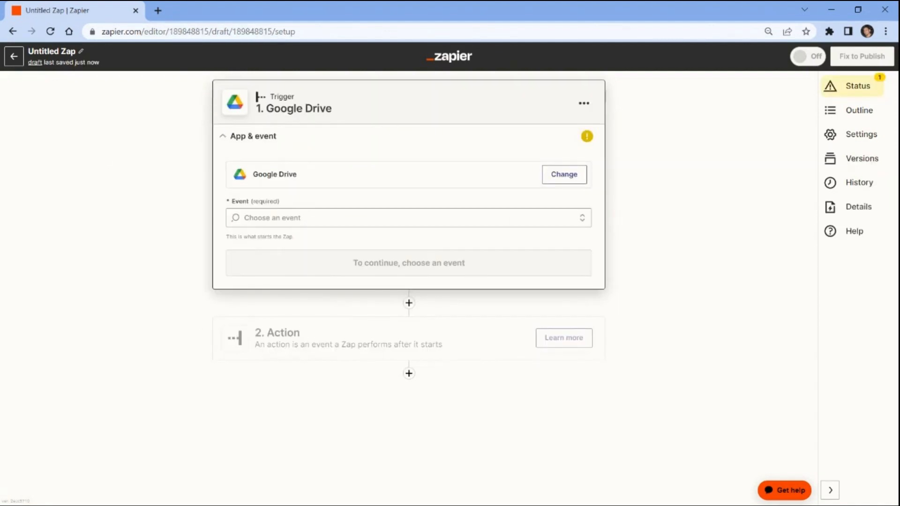
- Set the trigger event to New File in Folder and choose the Google Drive account
{"action": "left_click", "coordinate": [266, 218]}
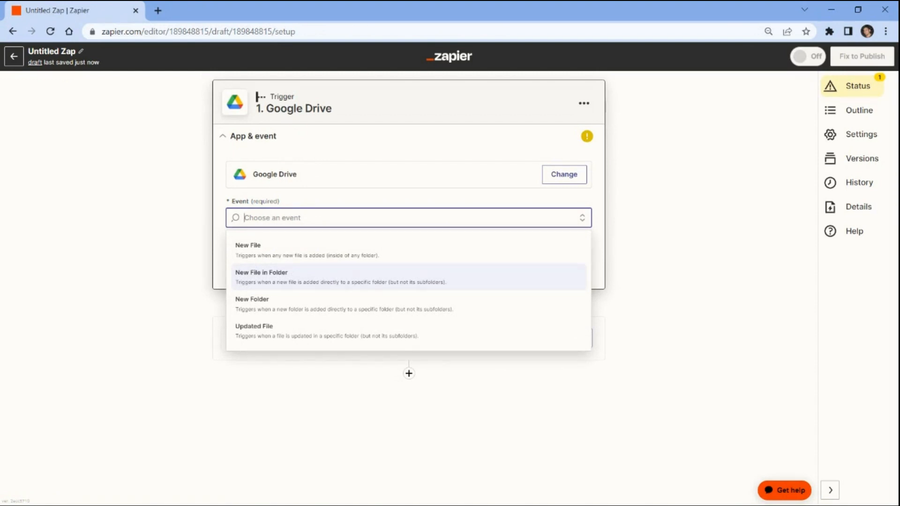
{"action": "left_click", "coordinate": [253, 274]}
{"action": "left_click", "coordinate": [253, 272]}
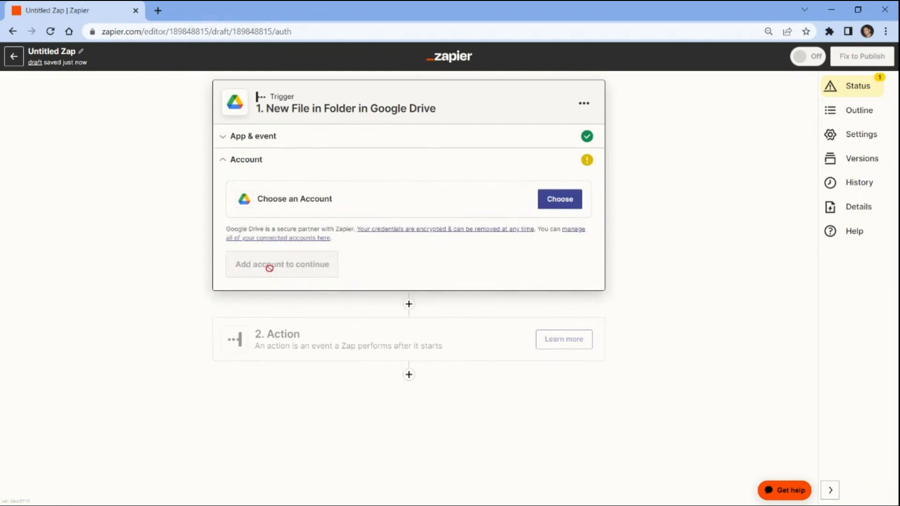
{"action": "left_click", "coordinate": [560, 199]}
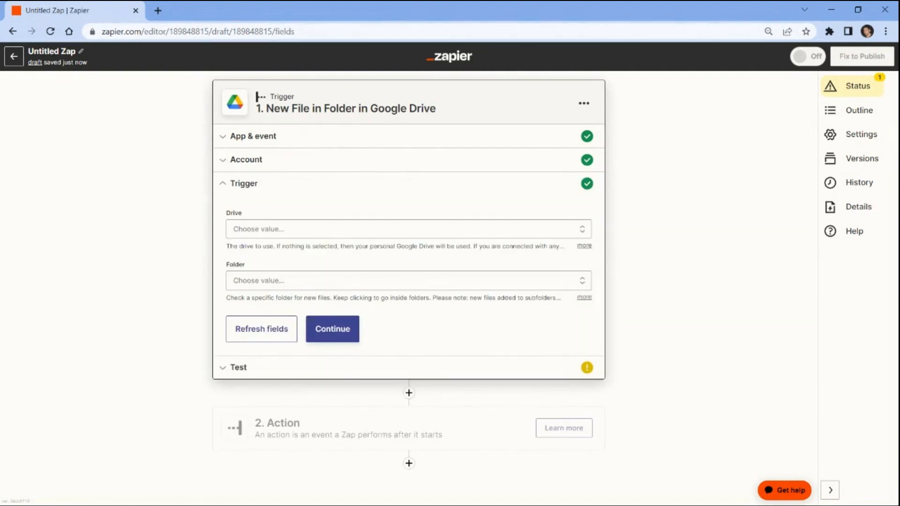
- Set the trigger's drive to My Google Drive and its folder to Compress Folder, and test the trigger
{"action": "left_click", "coordinate": [237, 231]}
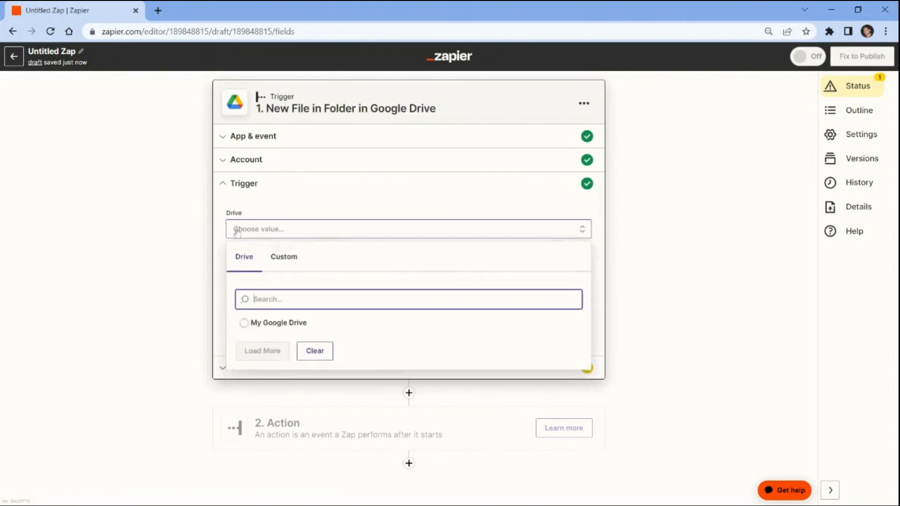
{"action": "left_click", "coordinate": [244, 323]}
{"action": "left_click", "coordinate": [235, 283]}
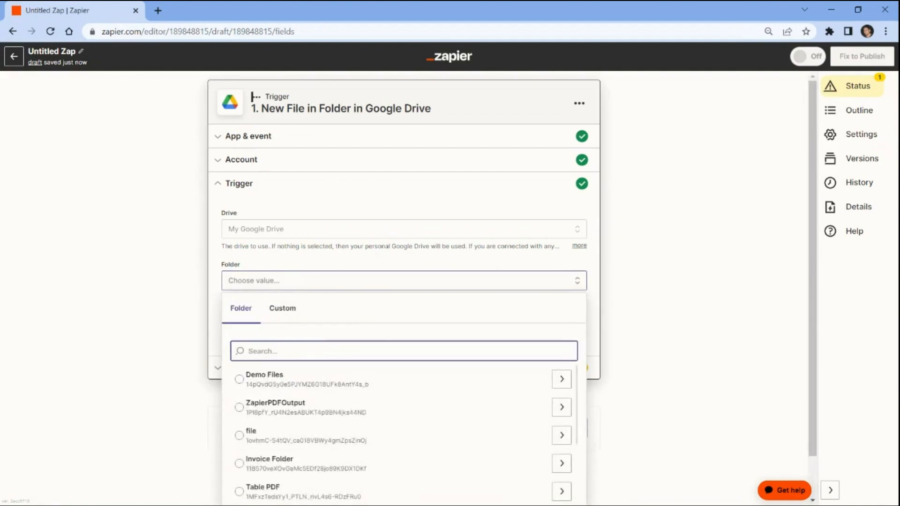
{"action": "type", "text": "compress"}
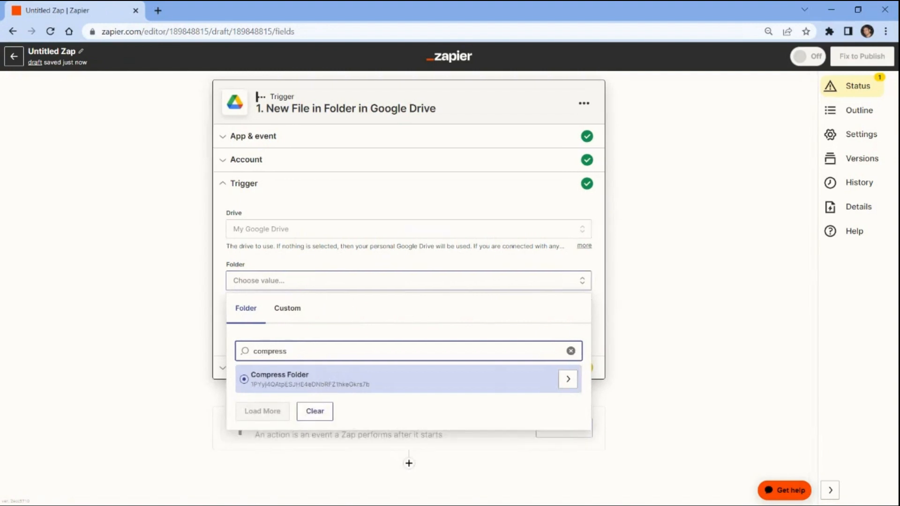
{"action": "left_click", "coordinate": [244, 381]}
{"action": "left_click", "coordinate": [336, 330]}
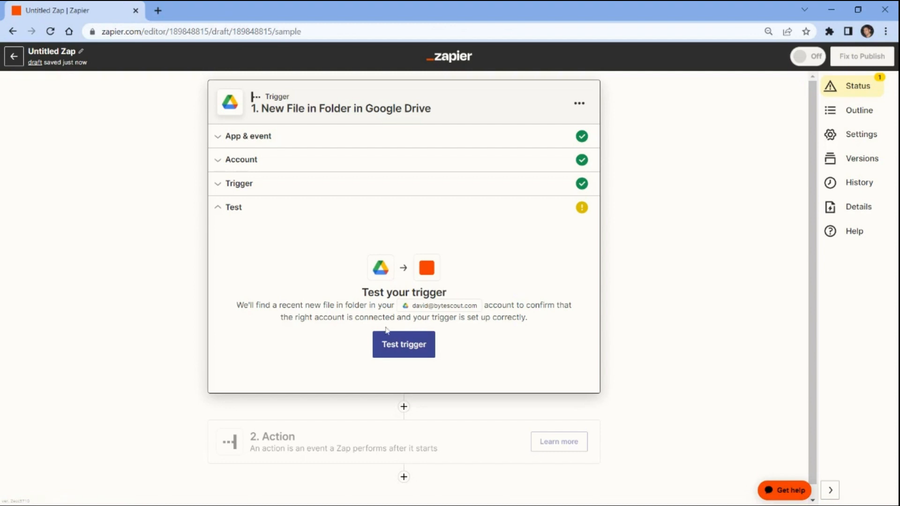
{"action": "left_click", "coordinate": [408, 347]}
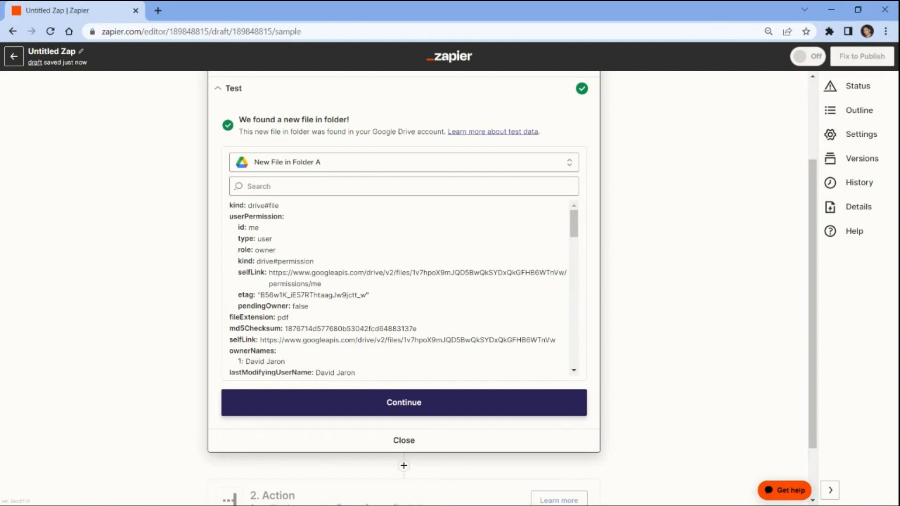
{"action": "left_click", "coordinate": [412, 403]}
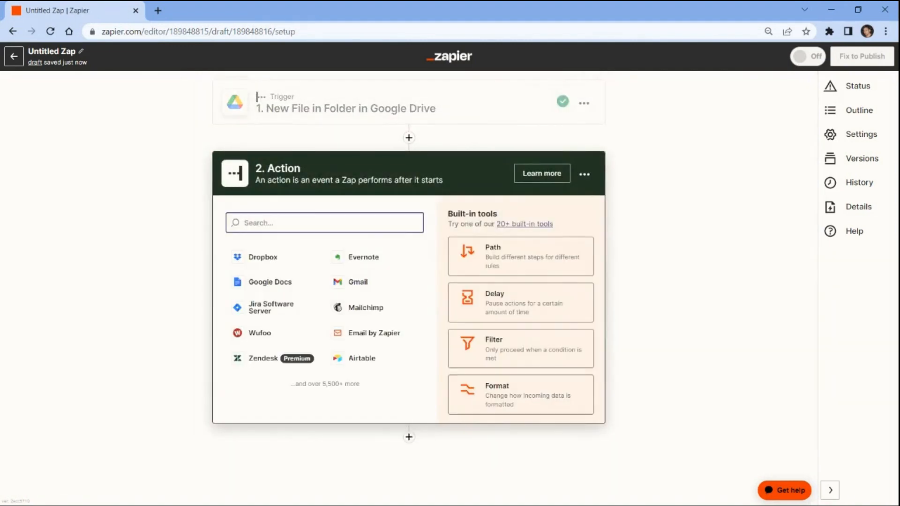
- Choose PDF.co as the action app with the Custom API Call event
{"action": "type", "text": "pdf"}
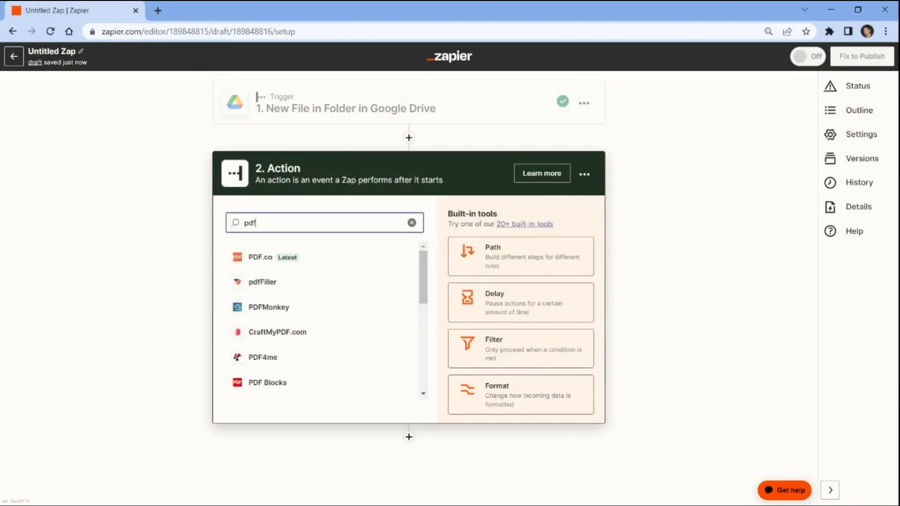
{"action": "left_click", "coordinate": [263, 257]}
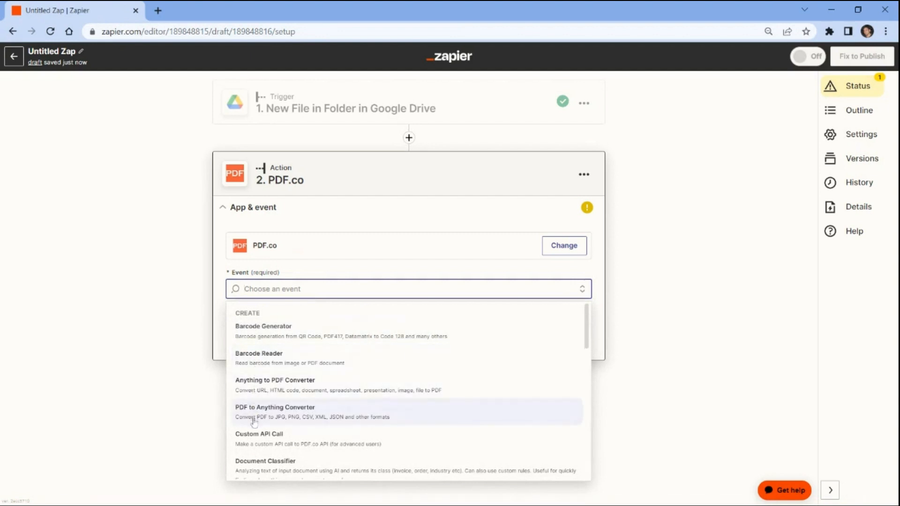
{"action": "left_click", "coordinate": [253, 437]}
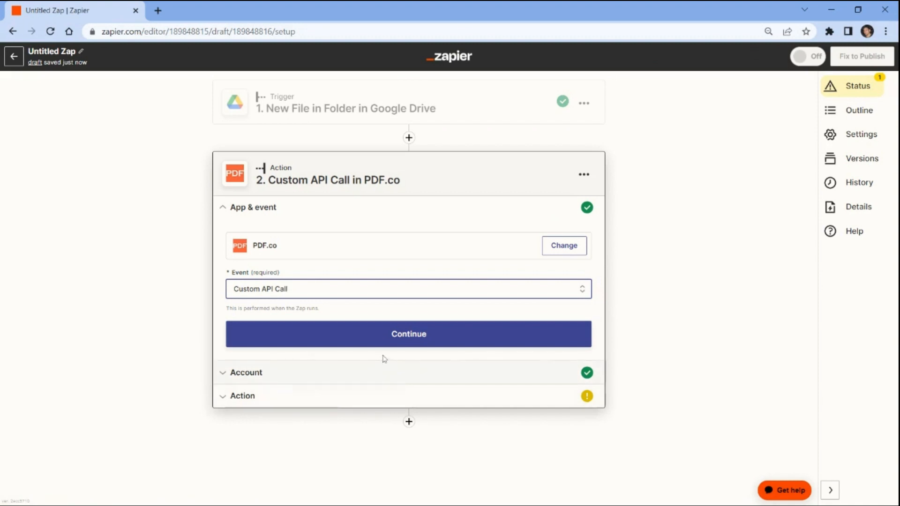
{"action": "left_click", "coordinate": [406, 338]}
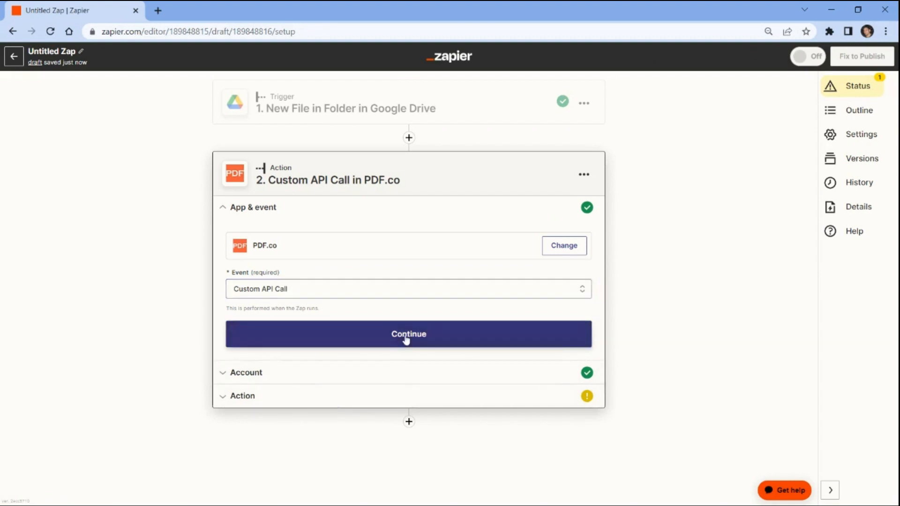
- Copy the API key from the PDF.co dashboard and enter it in Zapier to authorize the PDF.co account
{"action": "left_click", "coordinate": [333, 173]}
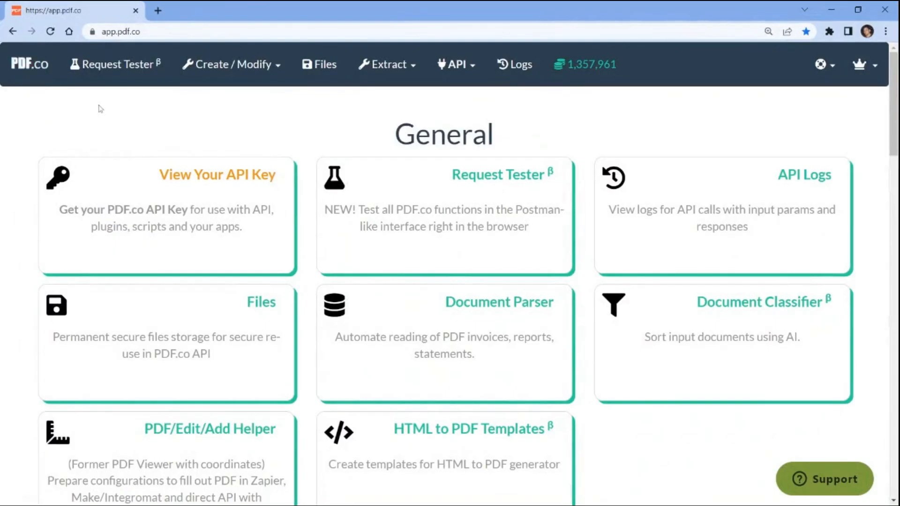
{"action": "left_click", "coordinate": [213, 176]}
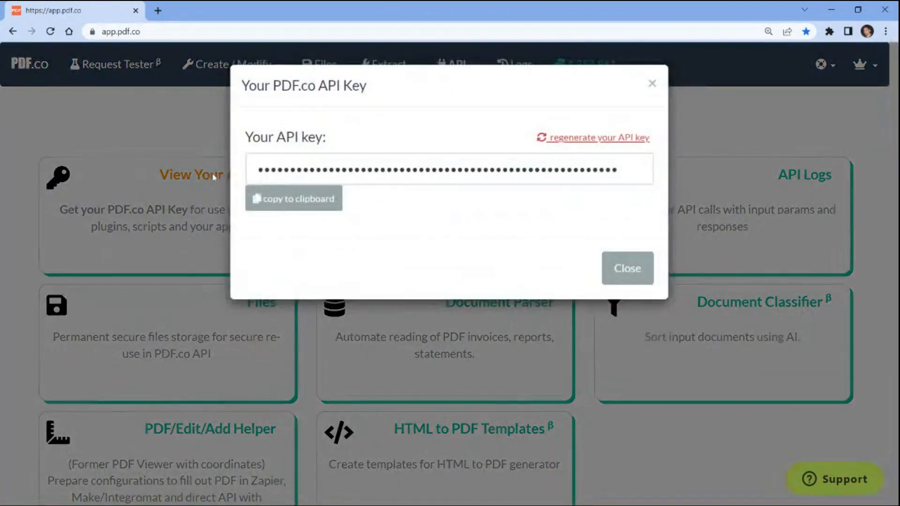
{"action": "left_click", "coordinate": [290, 201]}
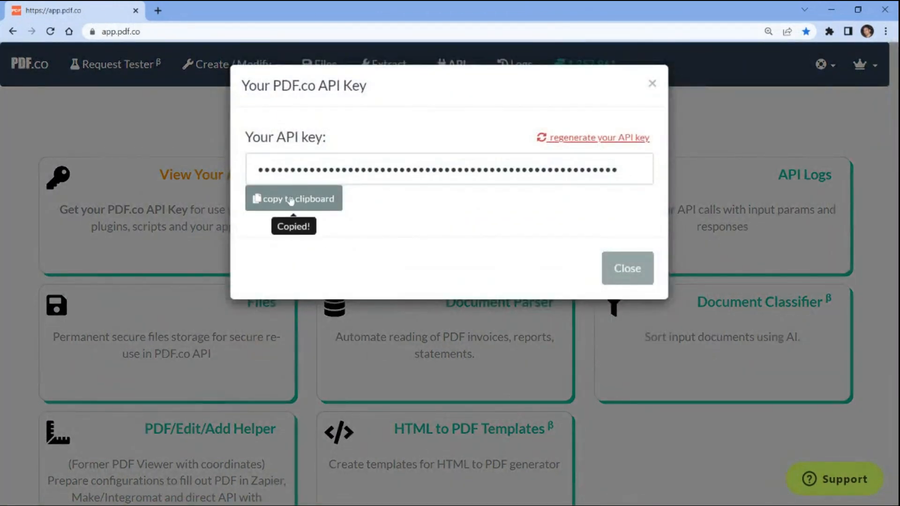
{"action": "key", "text": "alt+Tab"}
{"action": "key", "text": "ctrl+v"}
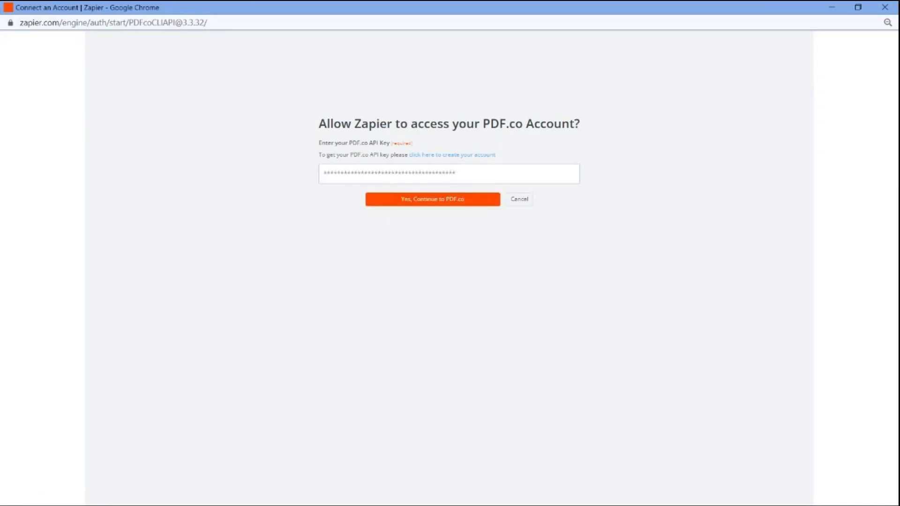
{"action": "left_click", "coordinate": [445, 202]}
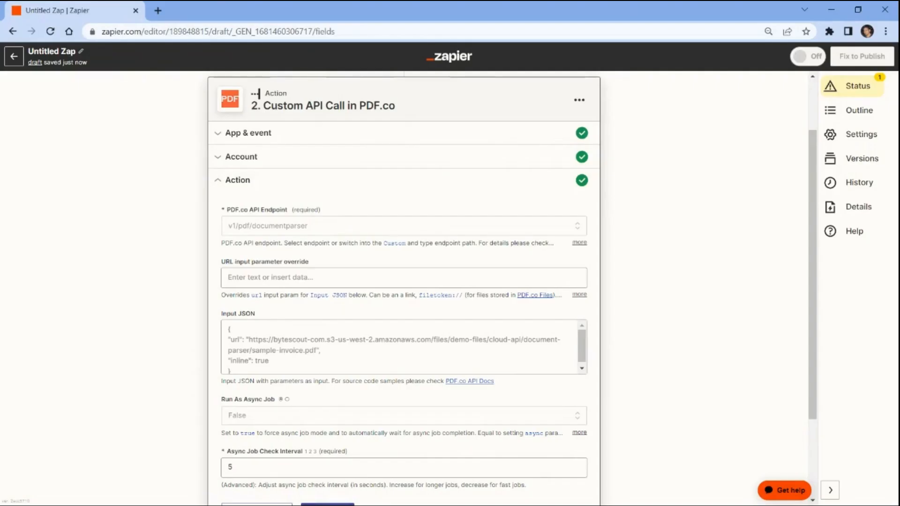
- Set the PDF.co API endpoint of the action to v1/pdf/optimize
{"action": "left_click", "coordinate": [252, 229]}
{"action": "type", "text": "opti"}
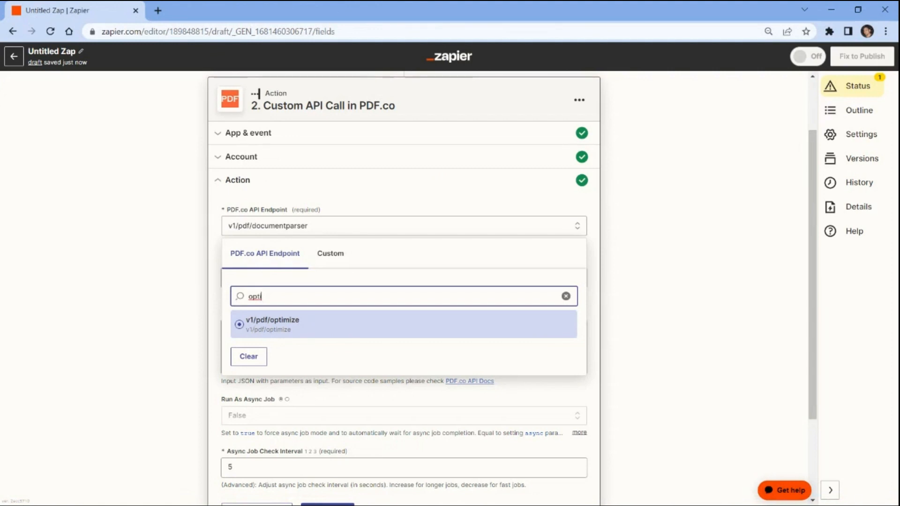
{"action": "left_click", "coordinate": [282, 324]}
- Insert the Google Drive trigger's Web Content Link as the URL input parameter override
{"action": "left_click", "coordinate": [300, 277]}
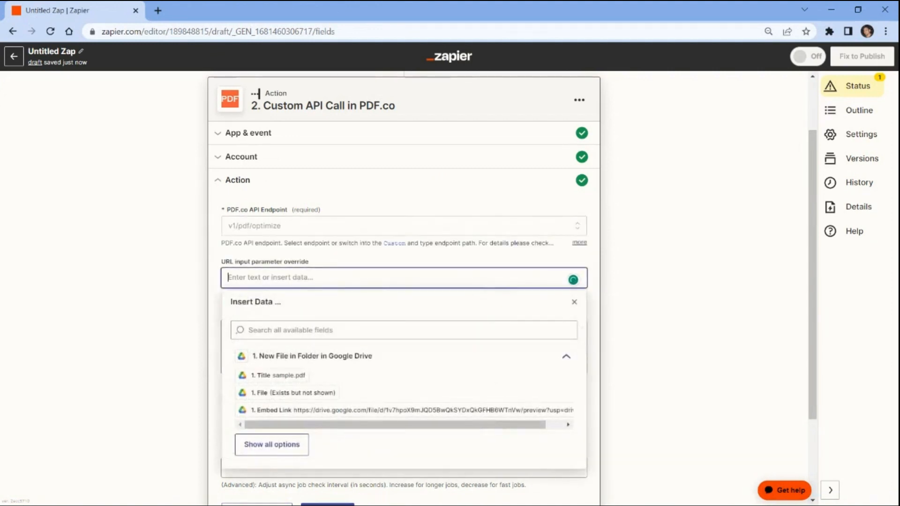
{"action": "left_click", "coordinate": [258, 444]}
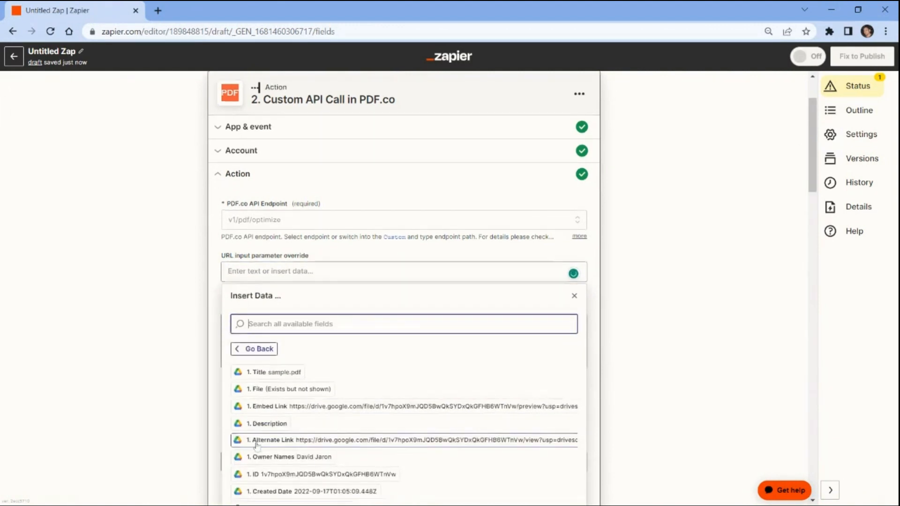
{"action": "scroll", "coordinate": [257, 447], "scroll_direction": "down", "scroll_amount": 4}
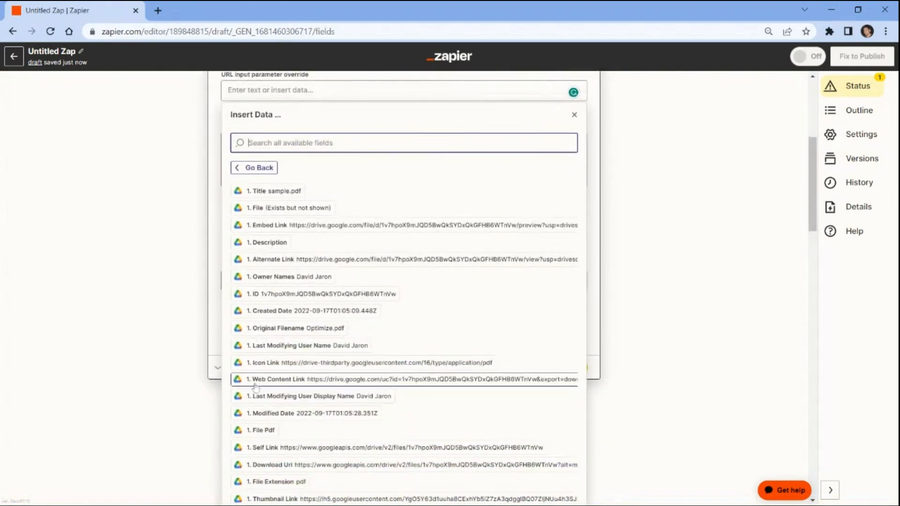
{"action": "left_click", "coordinate": [254, 383]}
{"action": "left_click", "coordinate": [199, 383]}
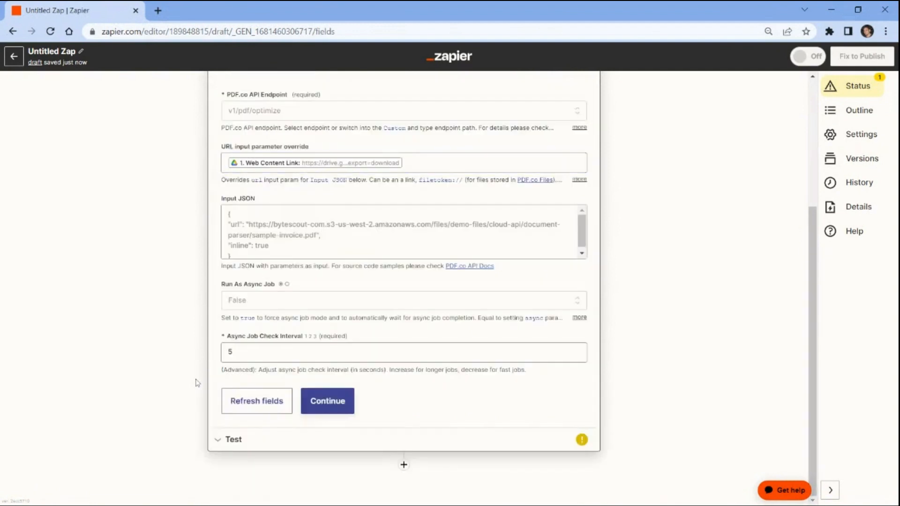
- Set Run As Async Job to True and test the PDF.co action
{"action": "left_click", "coordinate": [251, 301]}
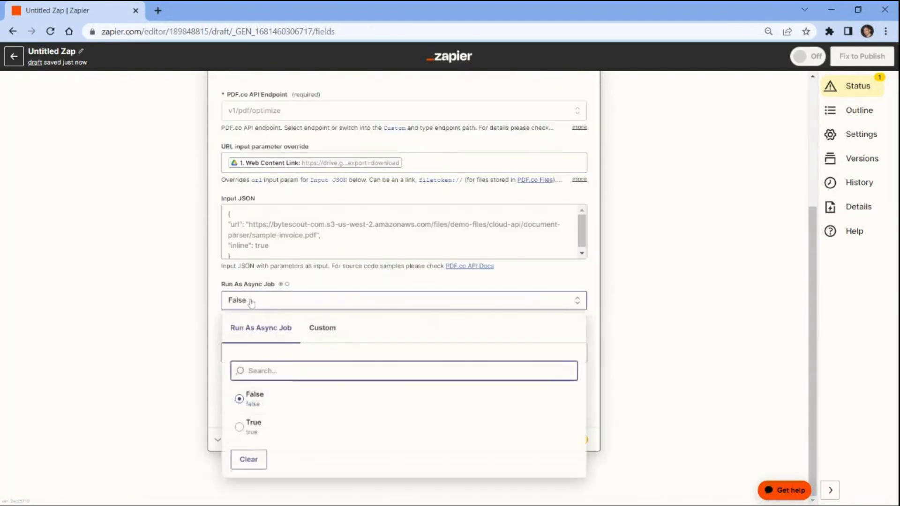
{"action": "left_click", "coordinate": [240, 429]}
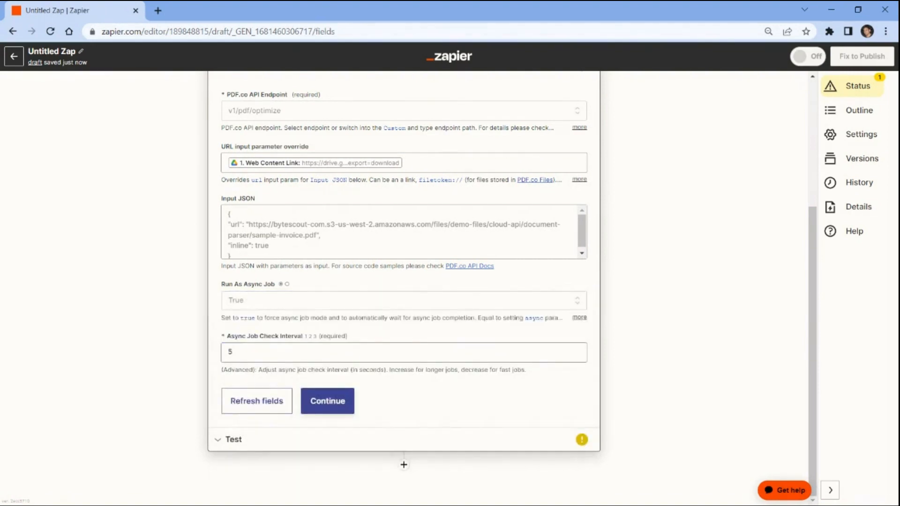
{"action": "left_click", "coordinate": [327, 402]}
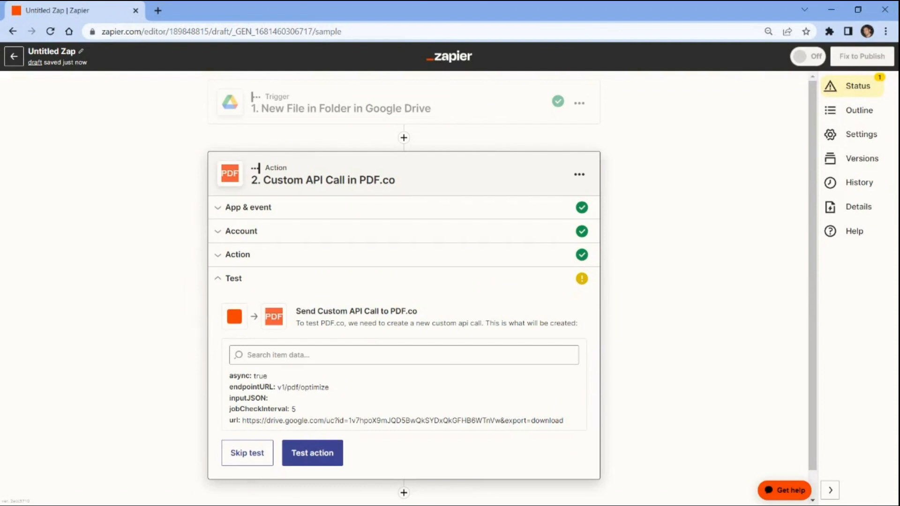
{"action": "key", "text": "alt"}
{"action": "left_click", "coordinate": [314, 451]}
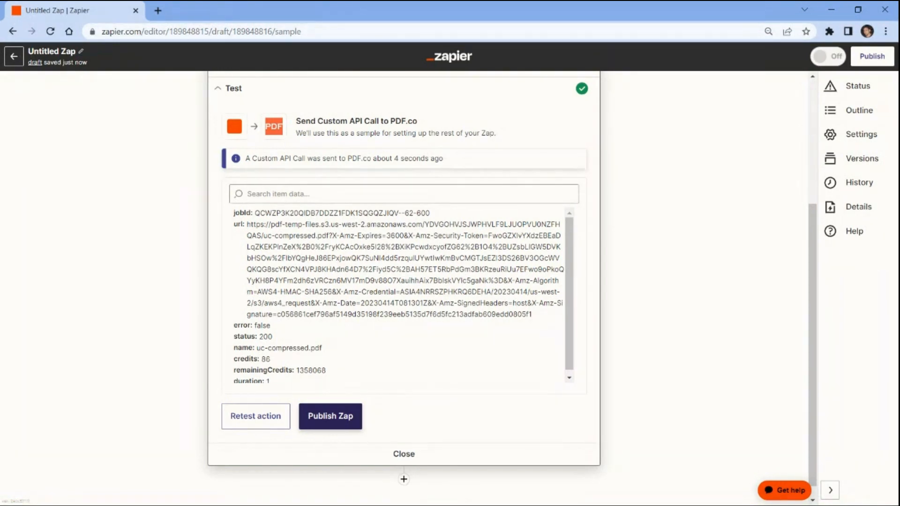
- Open the output URL from the action's test result and review the pages of the compressed PDF
{"action": "triple_click", "coordinate": [388, 266]}
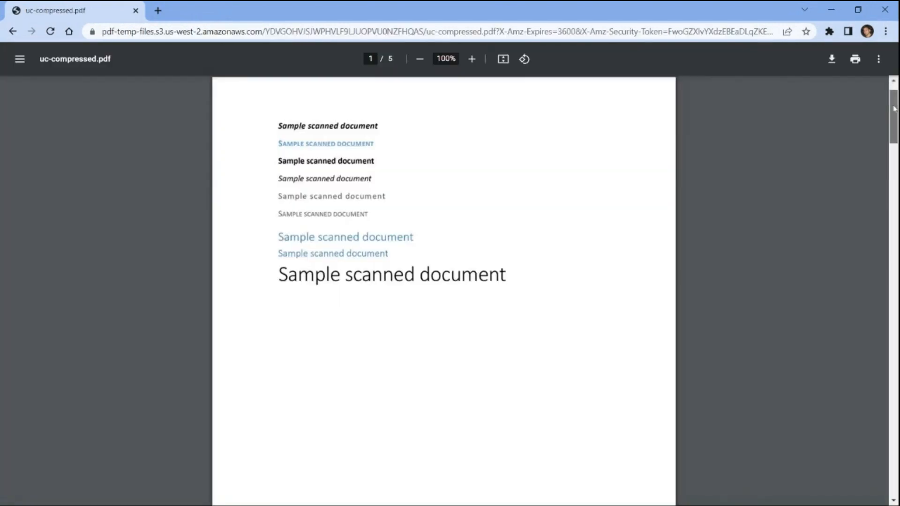
{"action": "scroll", "coordinate": [444, 290], "scroll_direction": "down", "scroll_amount": 20}
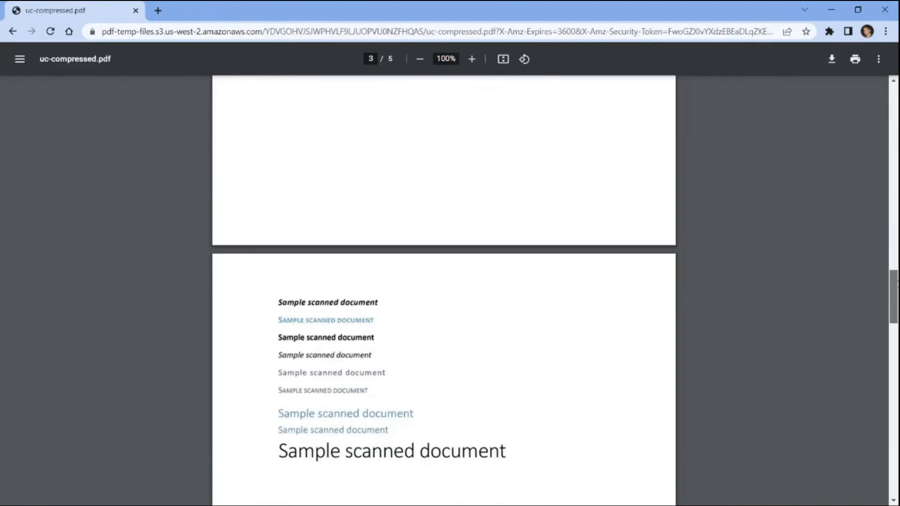
{"action": "scroll", "coordinate": [444, 291], "scroll_direction": "down", "scroll_amount": 20}
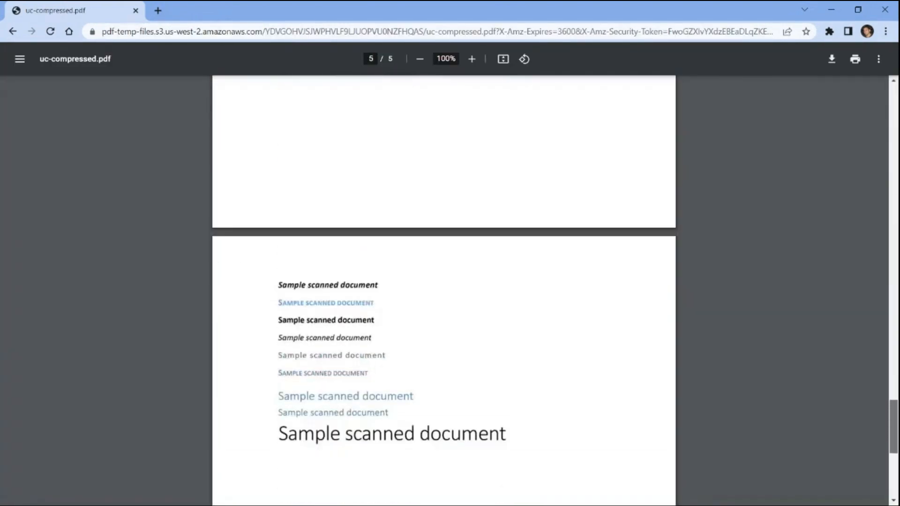
{"action": "scroll", "coordinate": [445, 291], "scroll_direction": "down", "scroll_amount": 7}
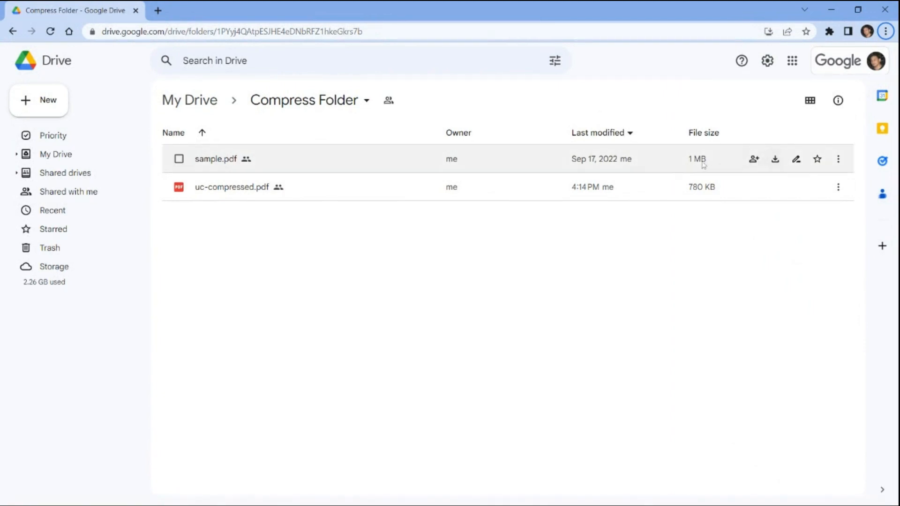
- Compare the file sizes of sample.pdf and uc-compressed.pdf in the Compress Folder on Google Drive
{"action": "mouse_move", "coordinate": [695, 161]}
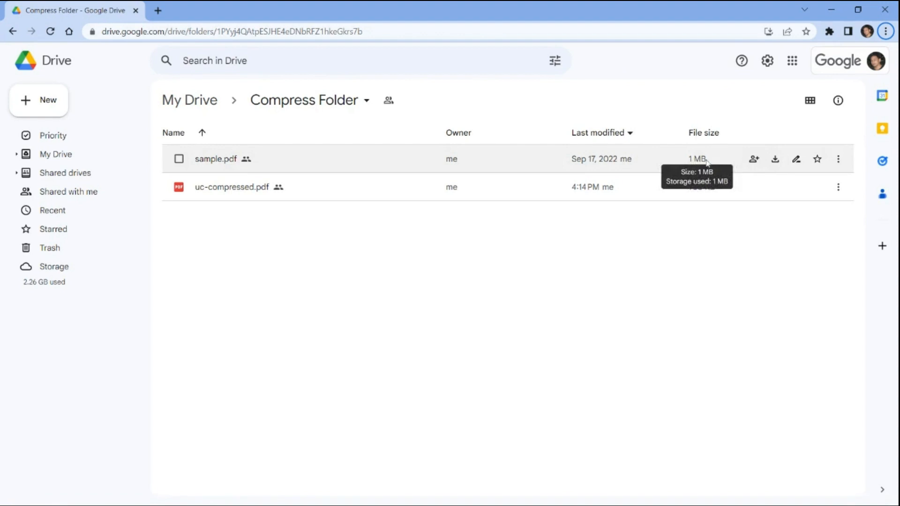
{"action": "mouse_move", "coordinate": [701, 193]}
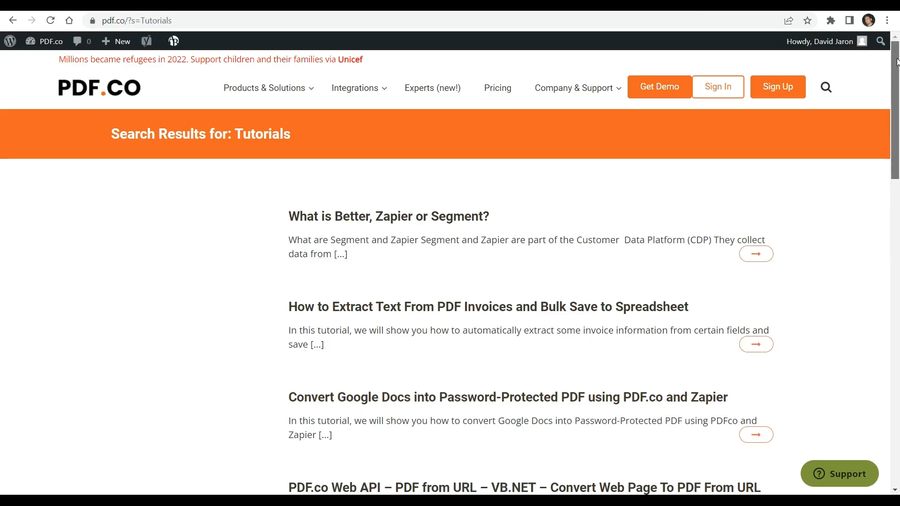
- Browse the Tutorials search results on the PDF.co website and the integration playlists on PDF.co's YouTube channel
{"action": "left_click_drag", "start_coordinate": [898, 62], "coordinate": [898, 186]}
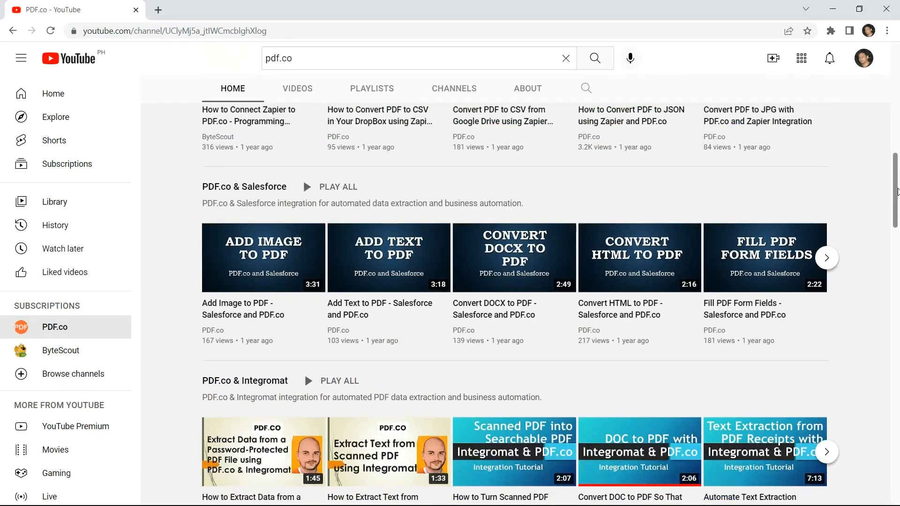
{"action": "left_click_drag", "start_coordinate": [898, 134], "coordinate": [898, 257]}
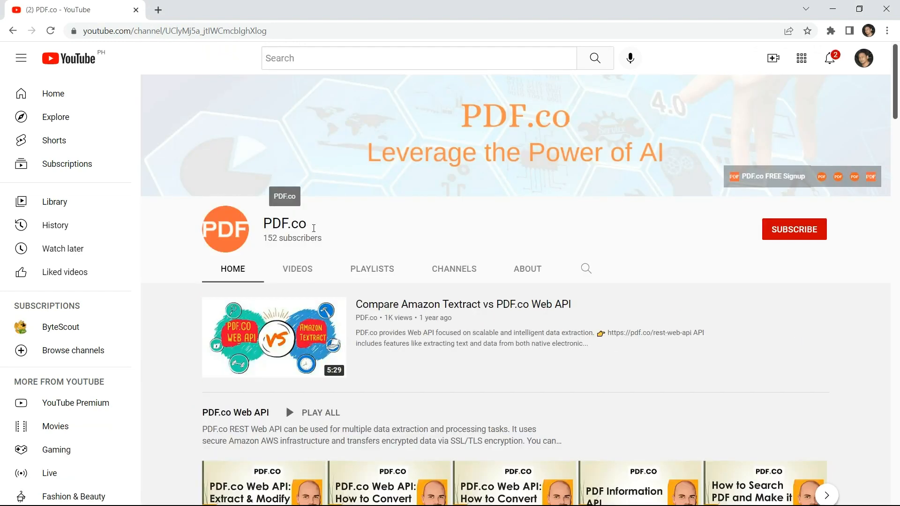
- Subscribe to the PDF.co channel on YouTube and set its notifications to All
{"action": "left_click", "coordinate": [799, 236]}
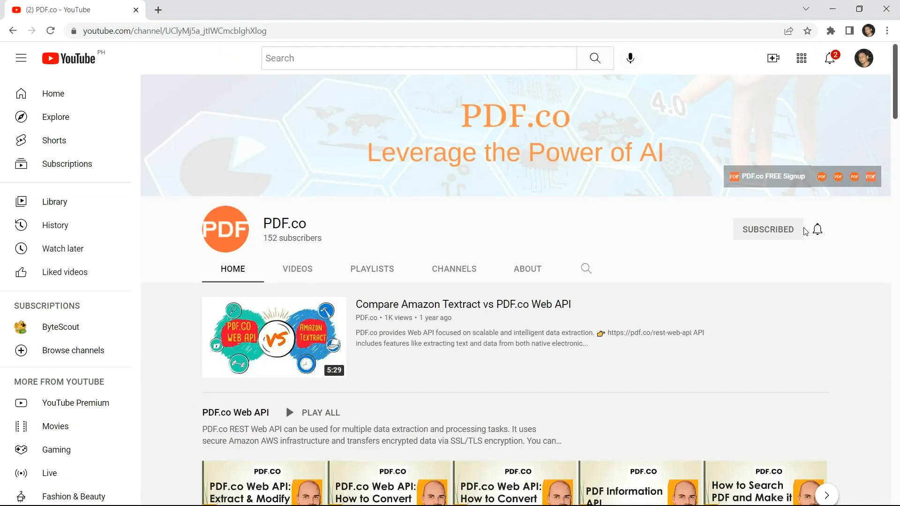
{"action": "left_click", "coordinate": [817, 231]}
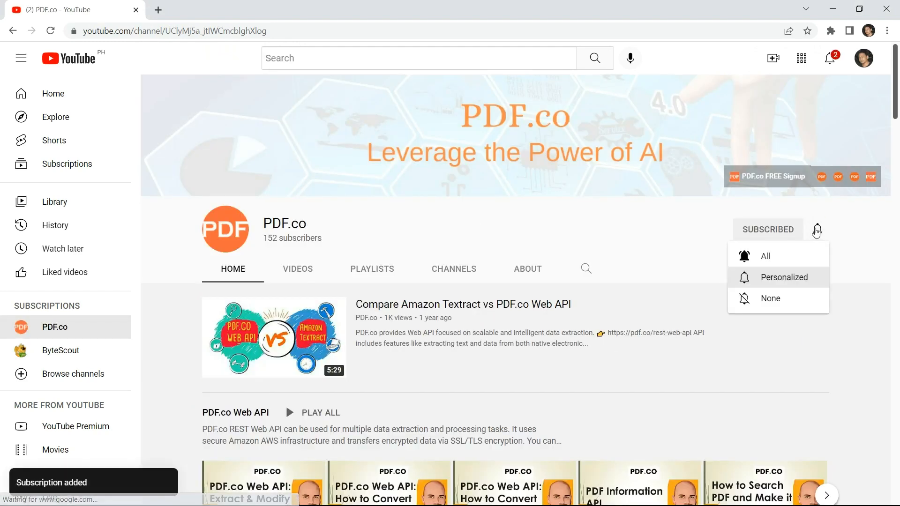
{"action": "left_click", "coordinate": [774, 257]}
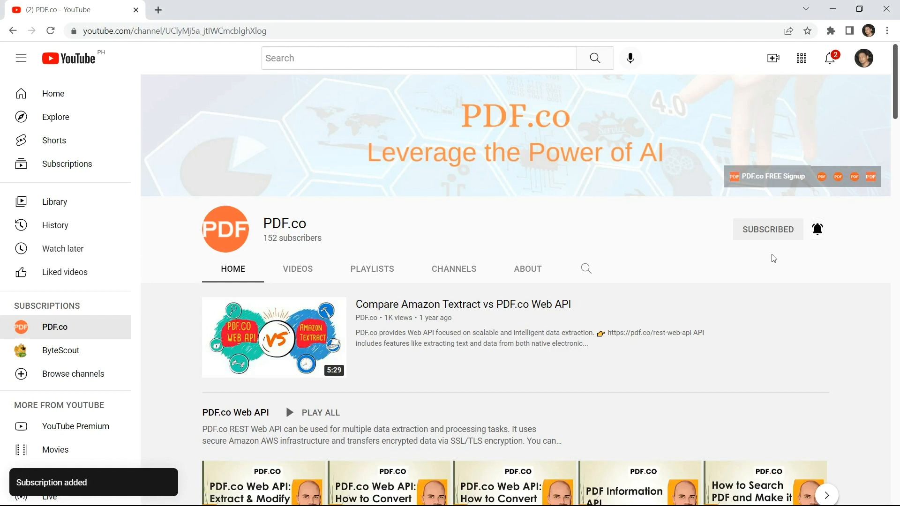